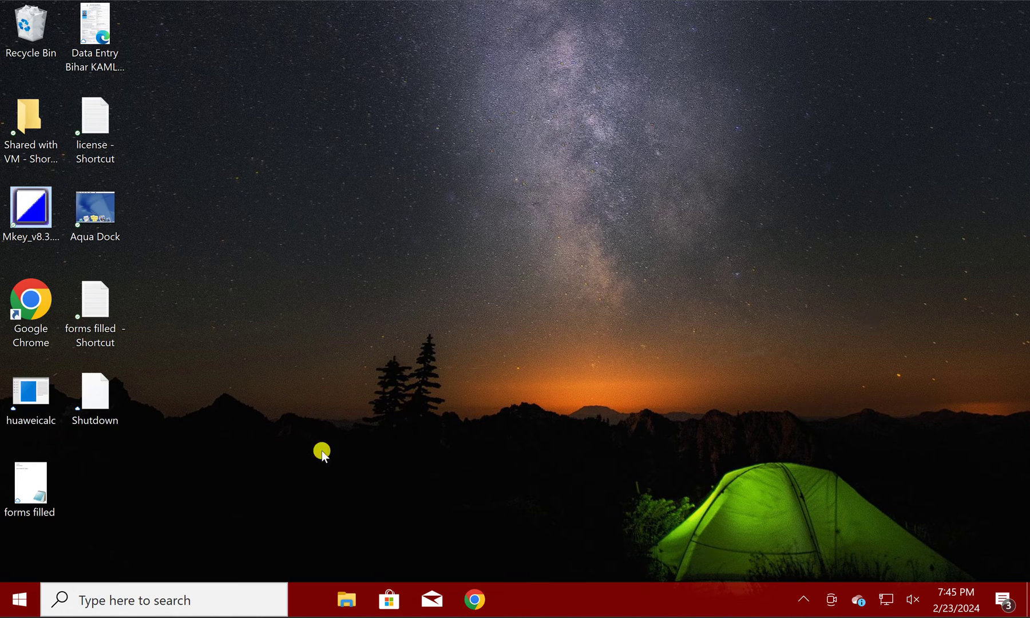
Drag the Maps entry from the Start menu's M section onto the desktop
left_click(20, 599)
scroll(115, 218, "down", 1)
scroll(115, 226, "down", 2)
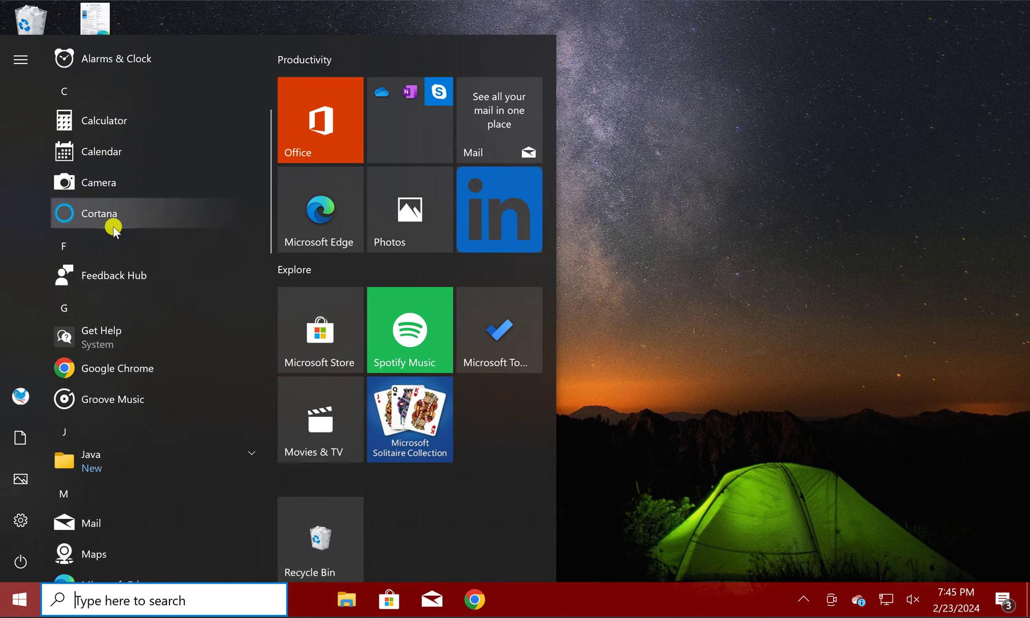
scroll(134, 314, "down", 1)
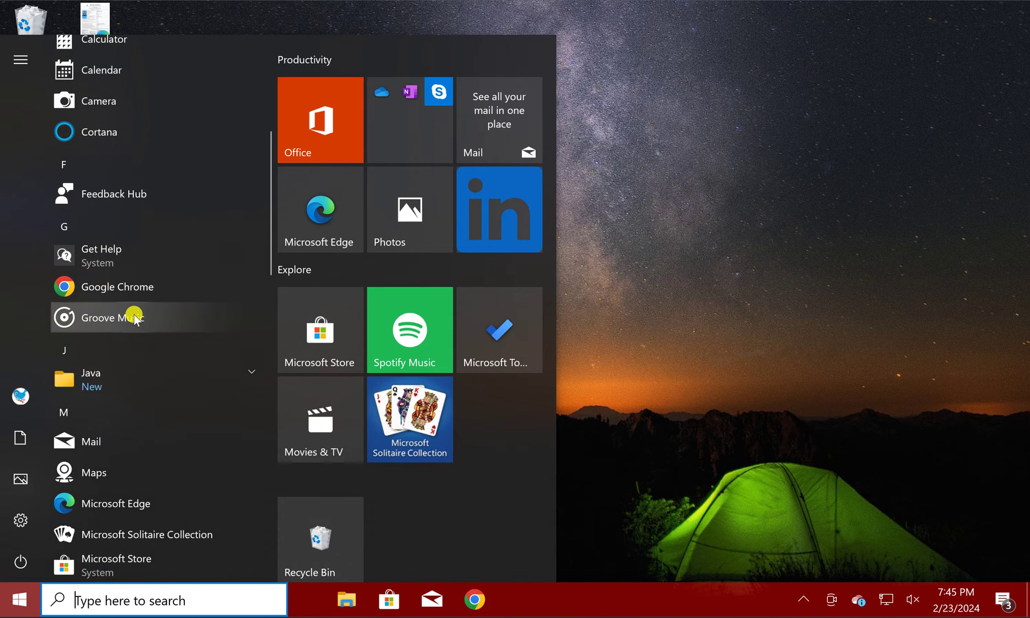
scroll(134, 315, "up", 1)
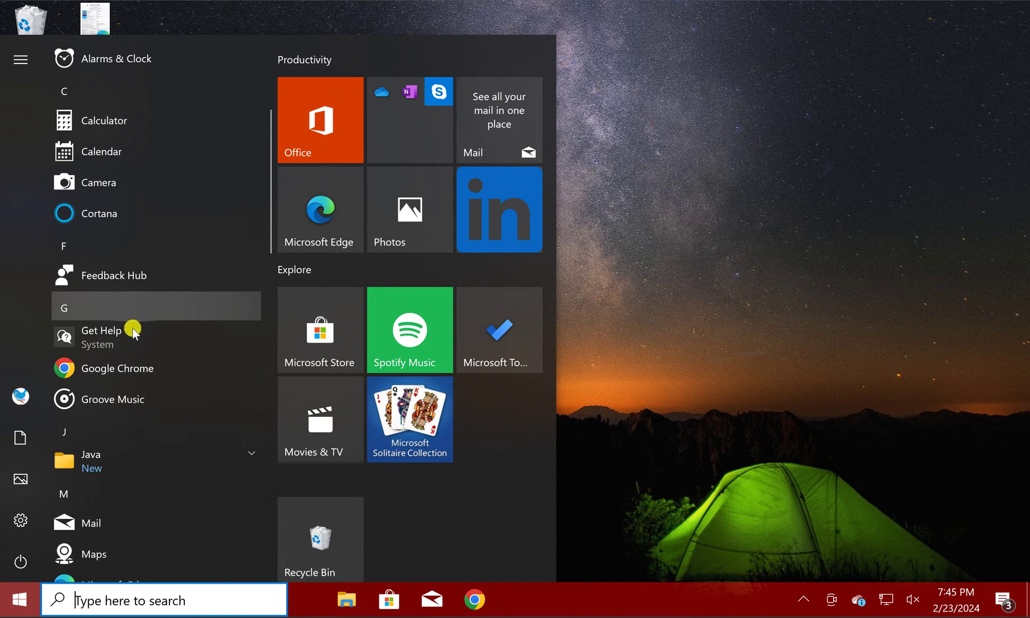
scroll(134, 318, "down", 1)
scroll(131, 344, "down", 1)
scroll(129, 360, "down", 1)
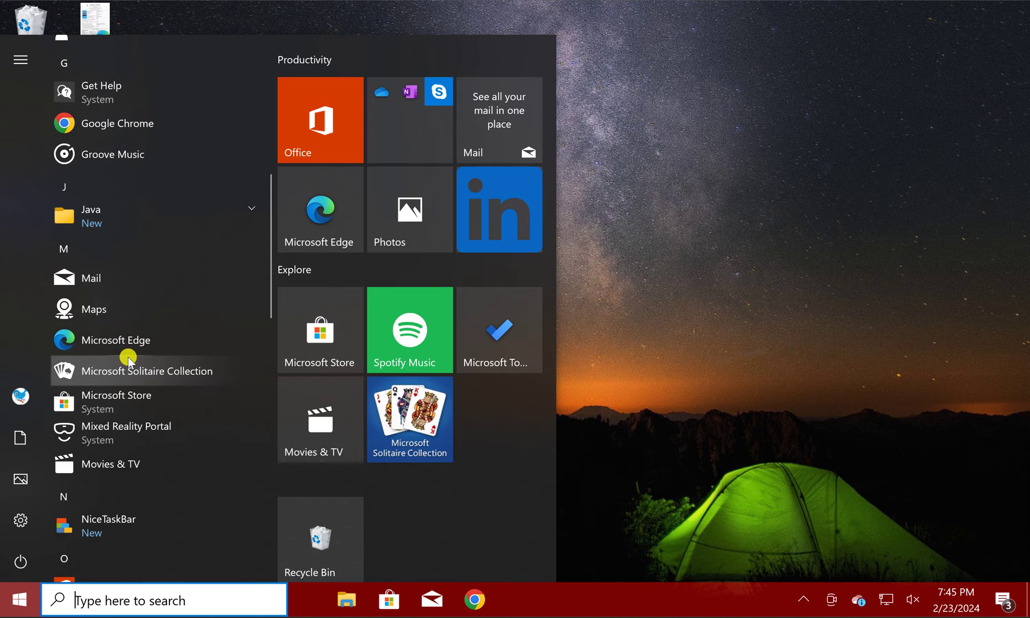
left_click(110, 316)
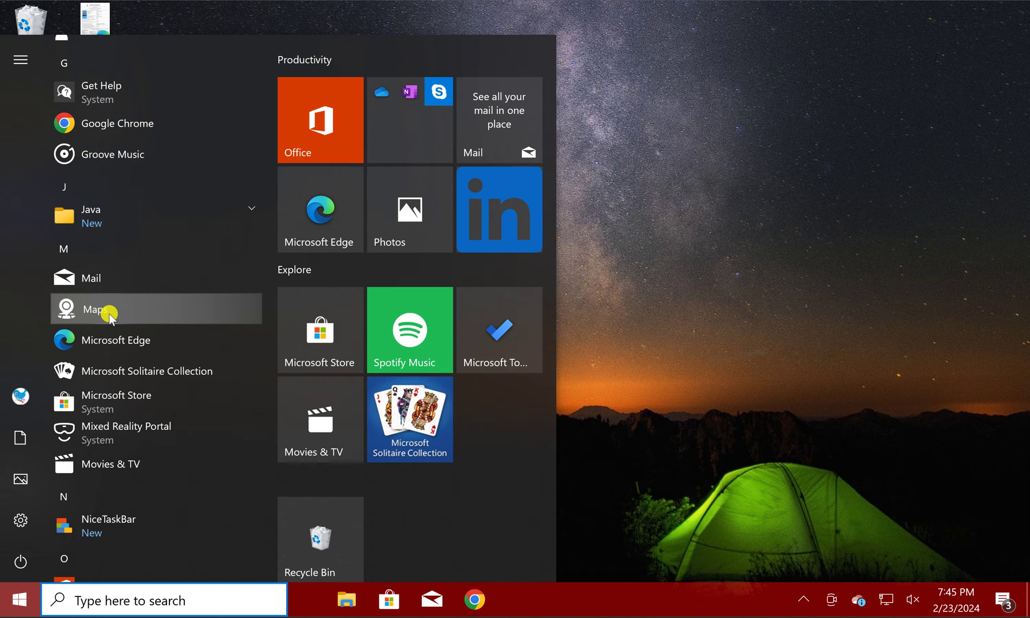
left_click_drag(110, 316, 740, 269)
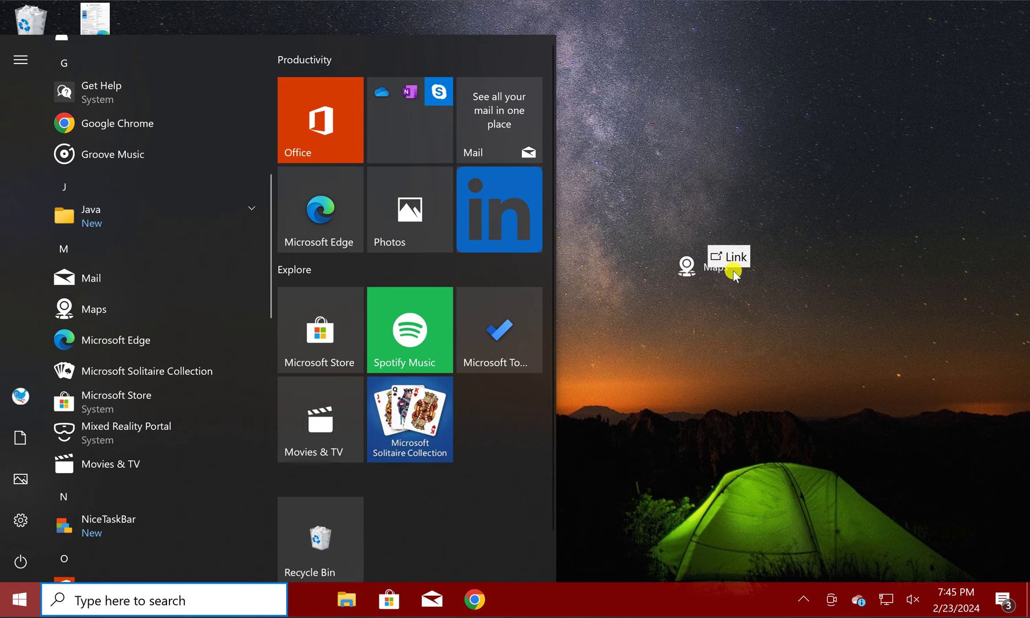
Drop the Maps shortcut on the desktop and move it beside the other icons
left_click_drag(741, 269, 746, 253)
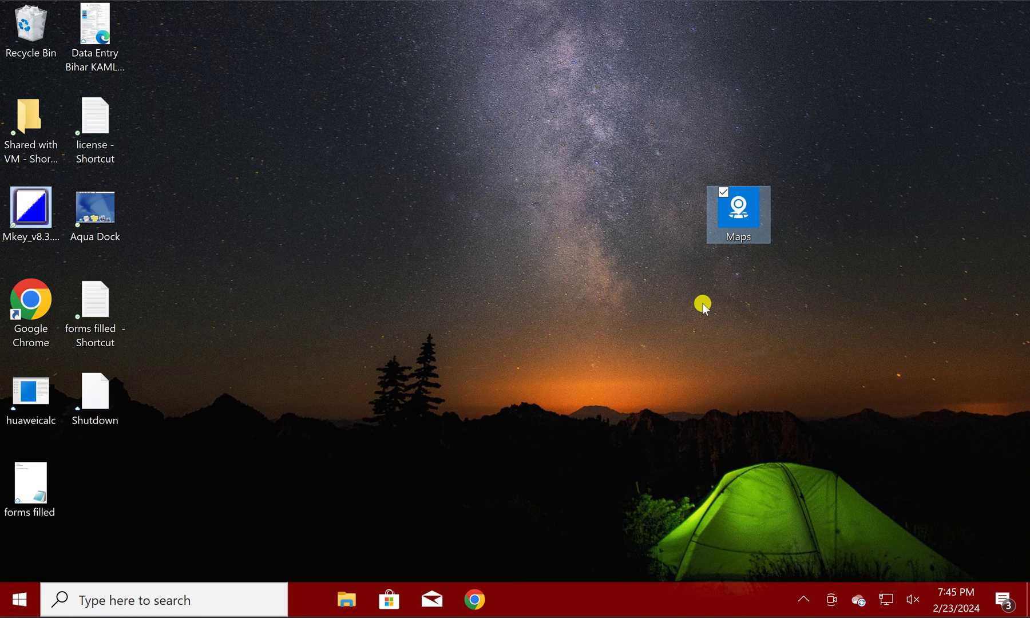
left_click(704, 300)
left_click_drag(739, 207, 447, 203)
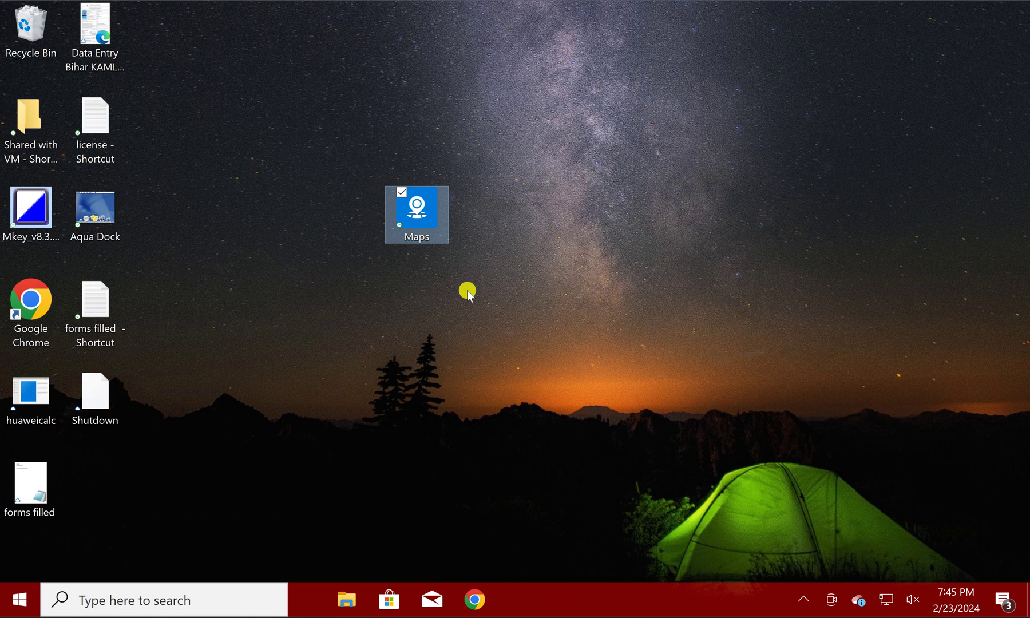